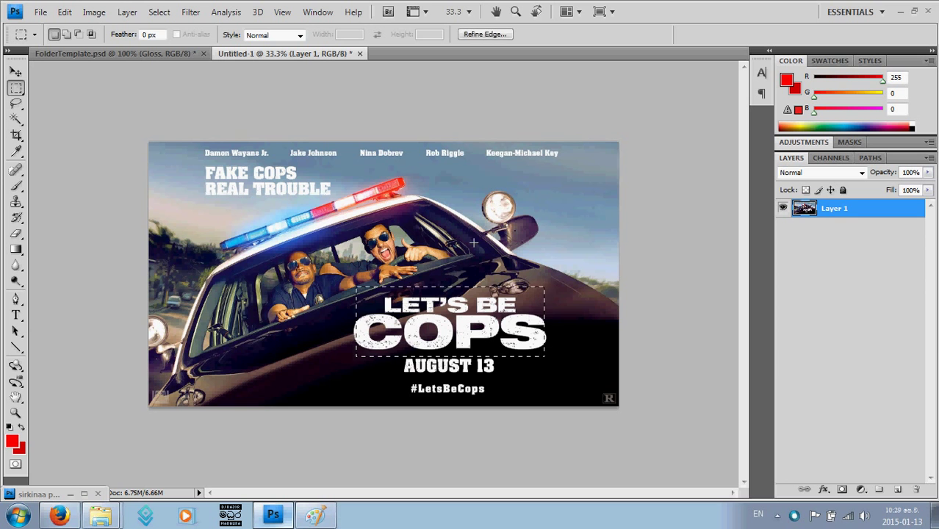
{"action": "left_click", "coordinate": [141, 55]}
{"action": "left_click_drag", "start_coordinate": [250, 158], "coordinate": [341, 170]}
{"action": "left_click", "coordinate": [296, 55]}
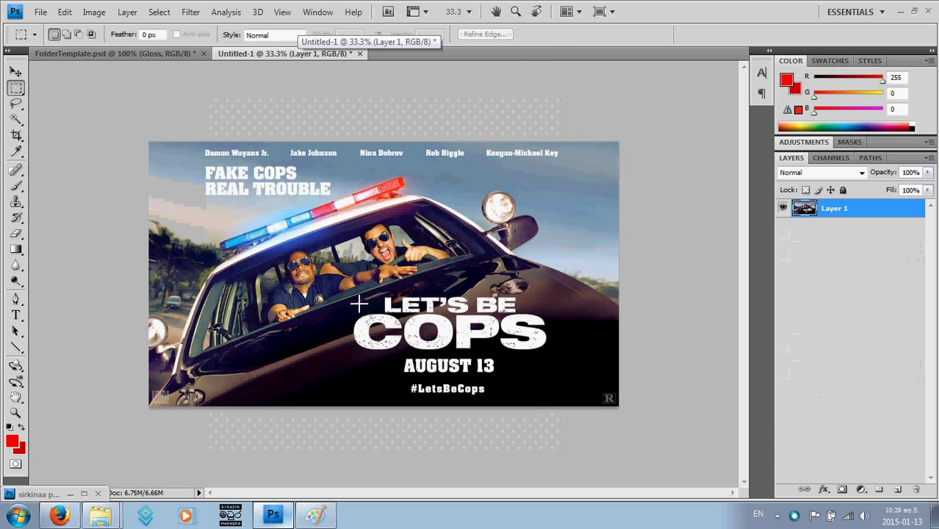
{"action": "left_click_drag", "start_coordinate": [350, 293], "coordinate": [558, 358]}
{"action": "left_click", "coordinate": [590, 339]}
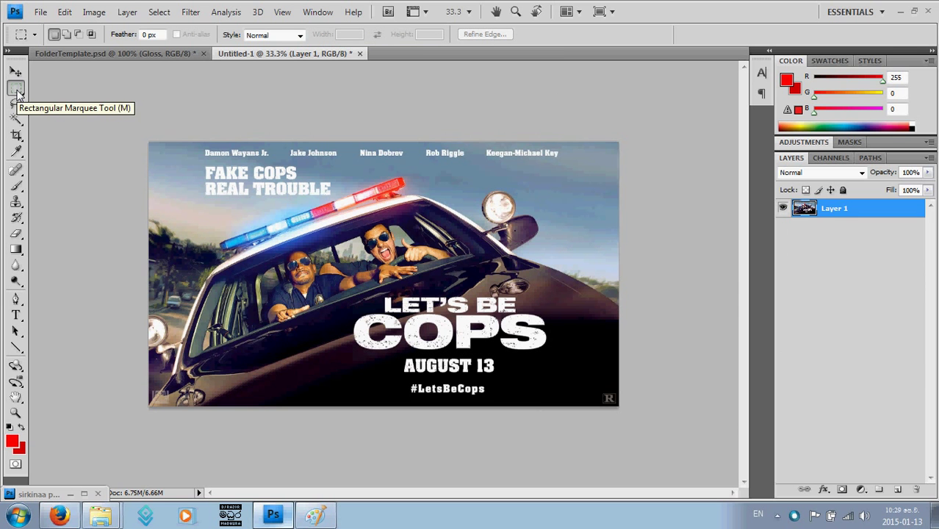
Step: Draw a rectangular marquee selection tightly around the LET'S BE COPS title on the poster
{"action": "left_click_drag", "start_coordinate": [17, 94], "coordinate": [56, 91]}
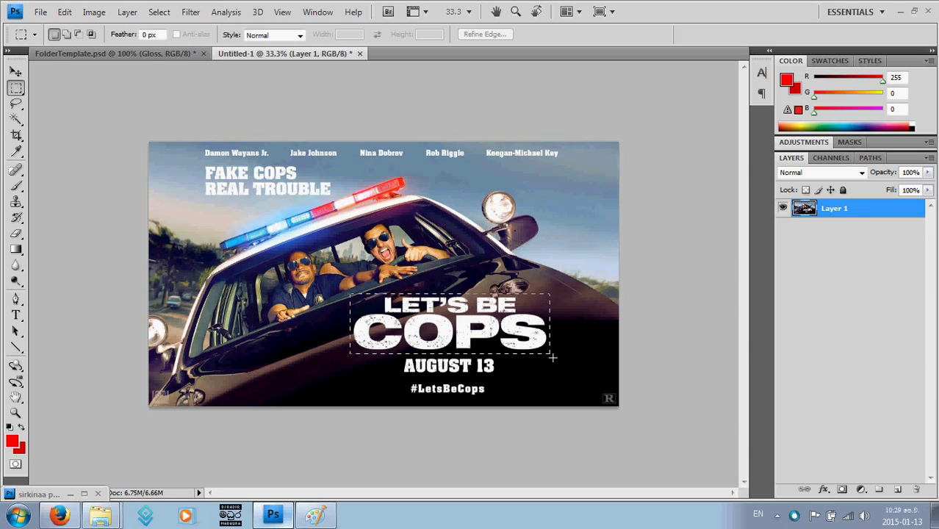
{"action": "left_click_drag", "start_coordinate": [553, 357], "coordinate": [553, 357]}
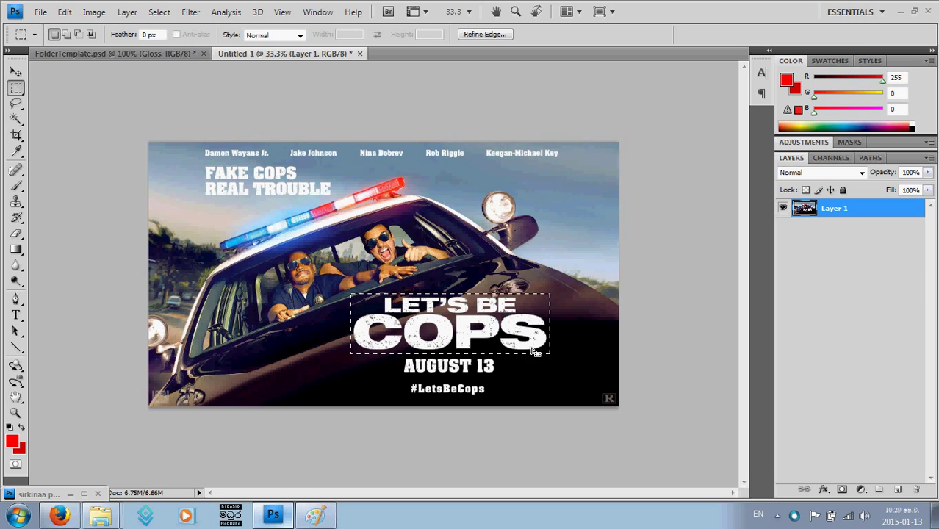
{"action": "left_click", "coordinate": [154, 15]}
{"action": "left_click", "coordinate": [154, 14]}
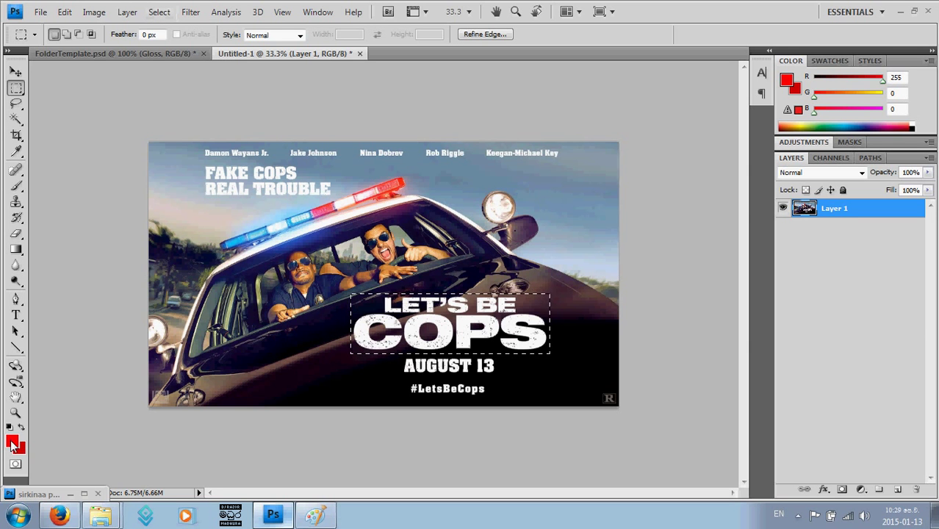
Step: Sample the white title lettering to set the foreground colour to fafafa and the background colour to ffffff
{"action": "left_click", "coordinate": [13, 444]}
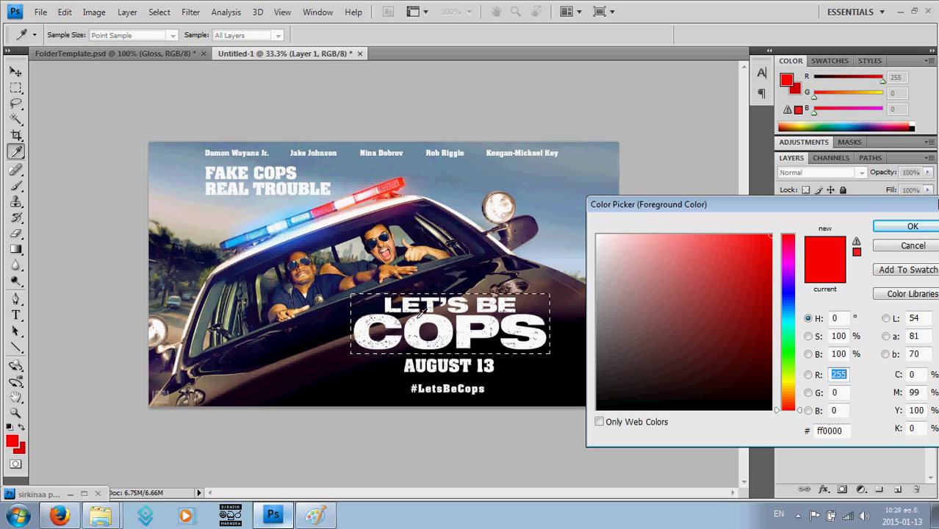
{"action": "left_click", "coordinate": [412, 307]}
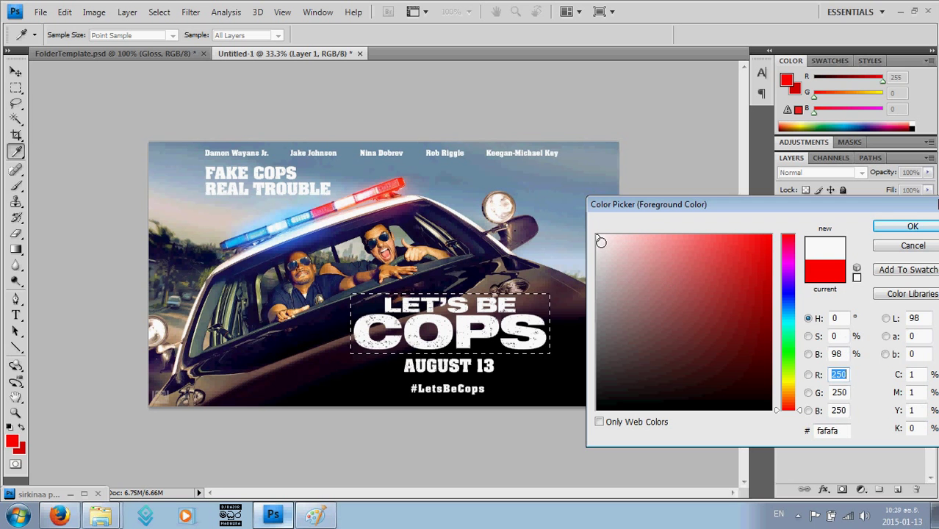
{"action": "left_click", "coordinate": [911, 226]}
{"action": "key", "text": "m"}
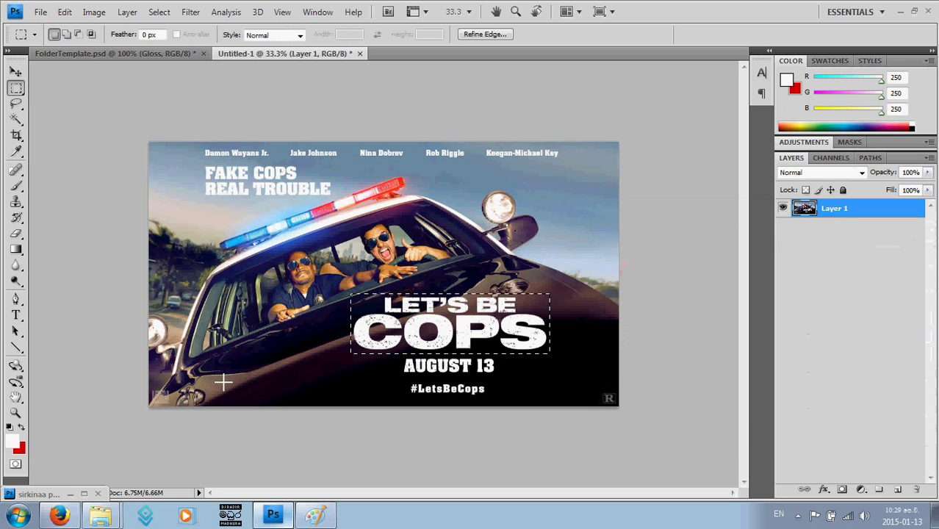
{"action": "left_click", "coordinate": [22, 446]}
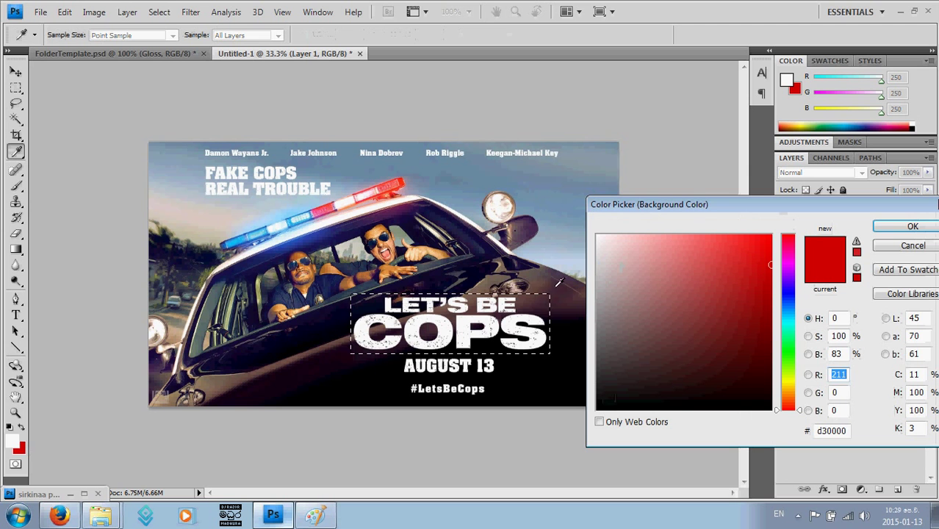
{"action": "left_click", "coordinate": [516, 332]}
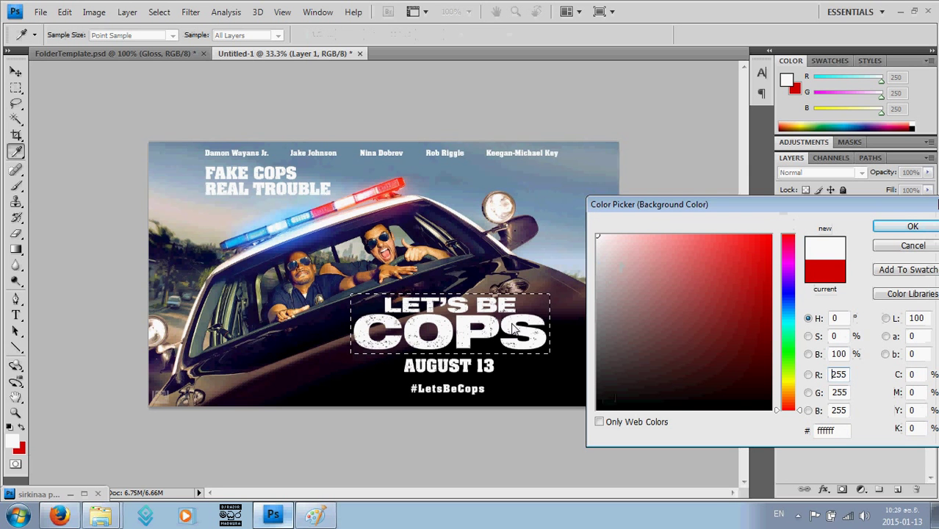
{"action": "left_click", "coordinate": [885, 228]}
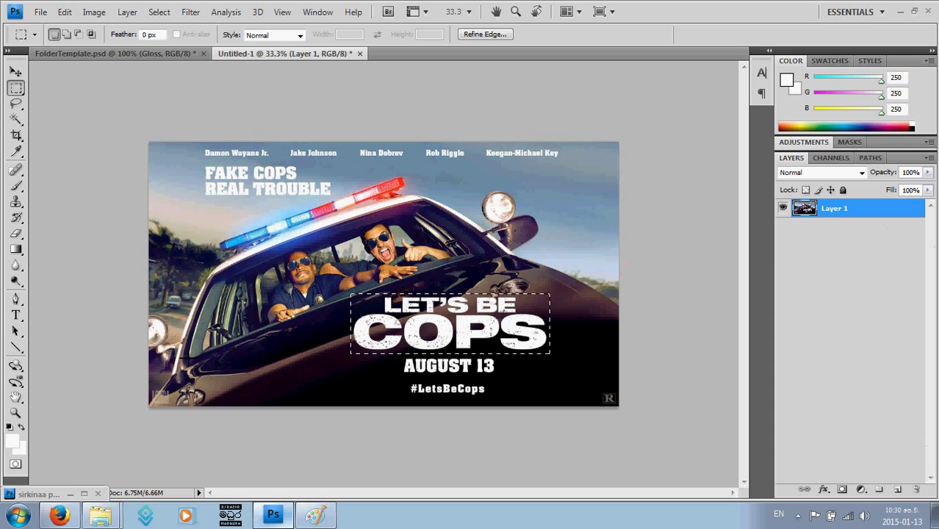
Step: Select the white title lettering by Color Range with a fuzziness of 153 and copy it
{"action": "left_click", "coordinate": [161, 13]}
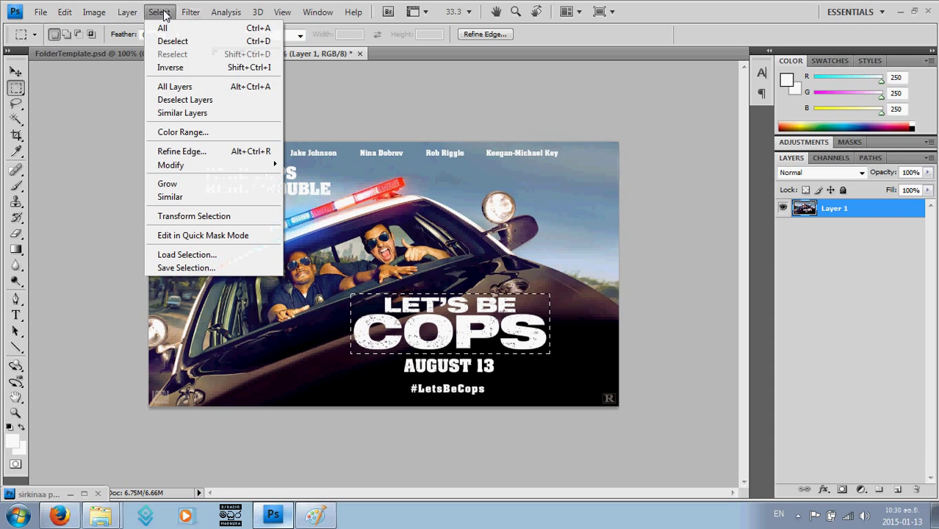
{"action": "left_click", "coordinate": [186, 137]}
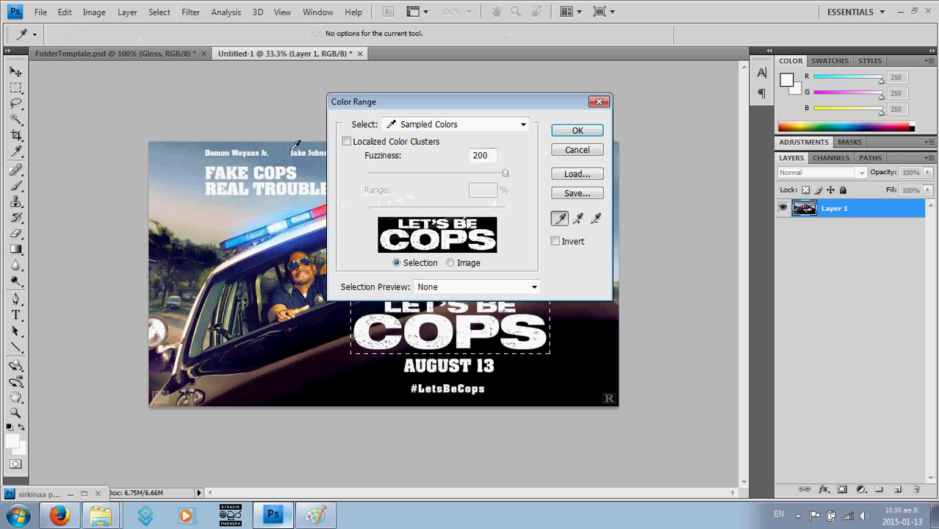
{"action": "left_click_drag", "start_coordinate": [504, 174], "coordinate": [477, 184]}
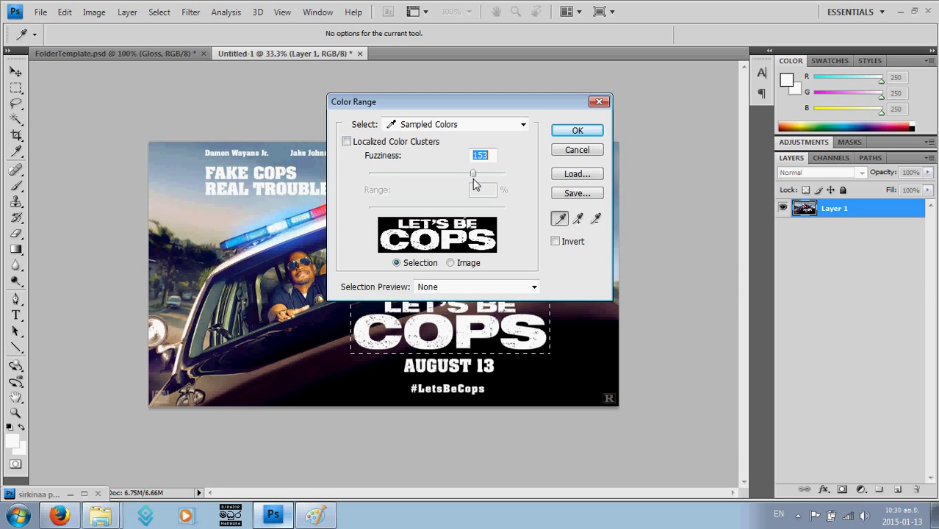
{"action": "left_click", "coordinate": [578, 131]}
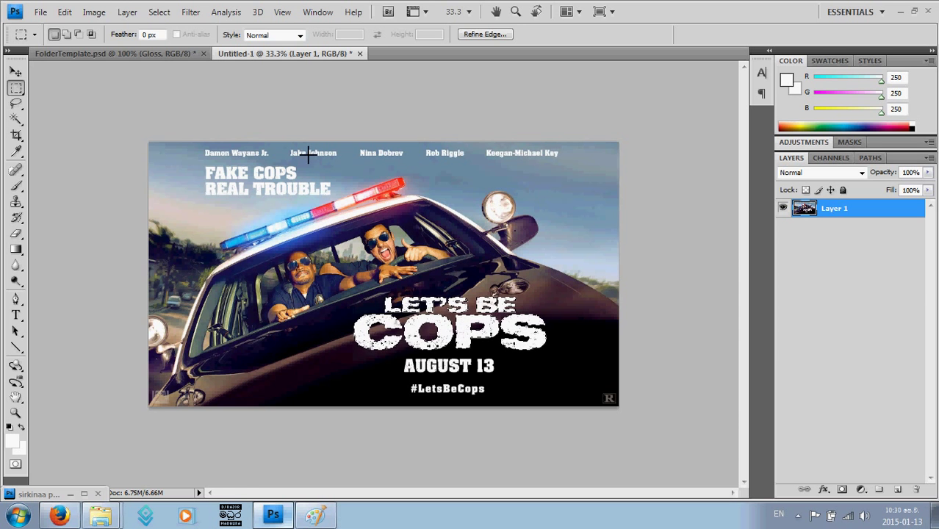
{"action": "left_click", "coordinate": [67, 12]}
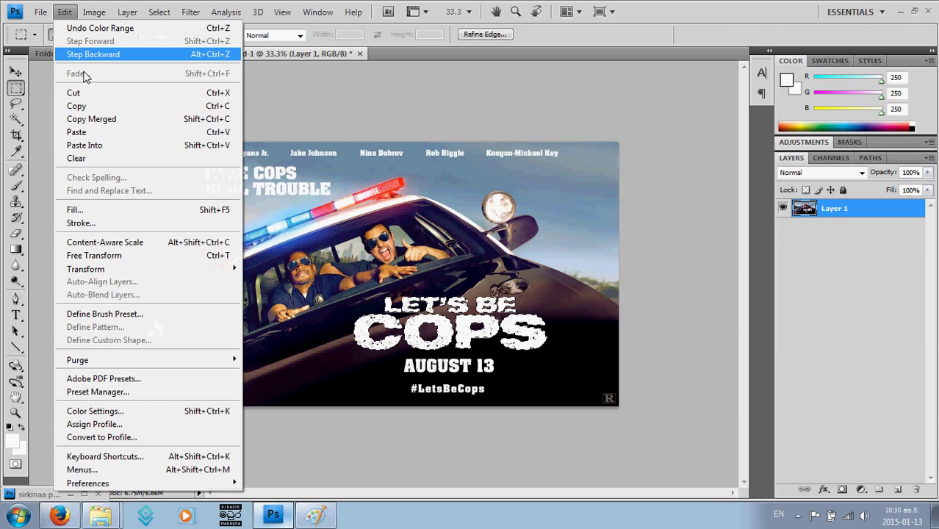
{"action": "left_click", "coordinate": [93, 108]}
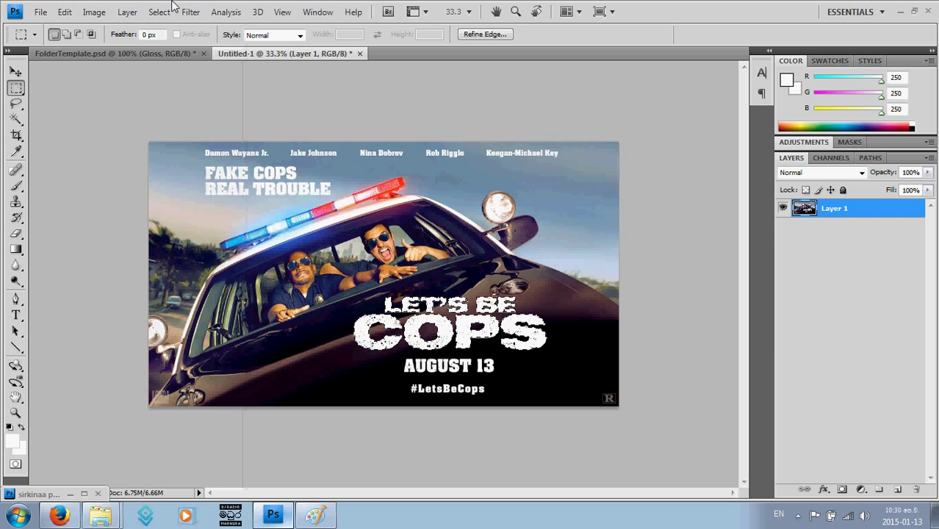
Step: Create a new 854 × 244 pixel document from the Clipboard preset with transparent background contents, and paste the copied title into it
{"action": "left_click", "coordinate": [41, 13]}
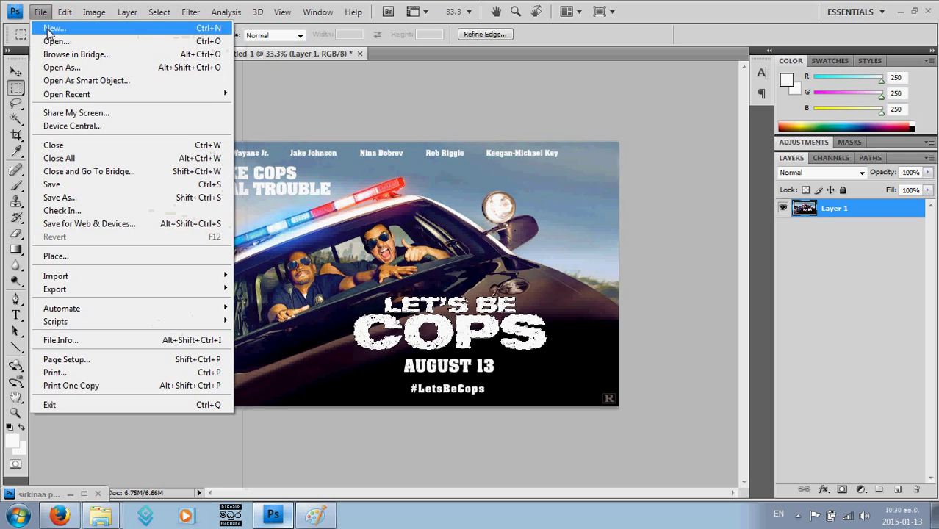
{"action": "left_click", "coordinate": [54, 28]}
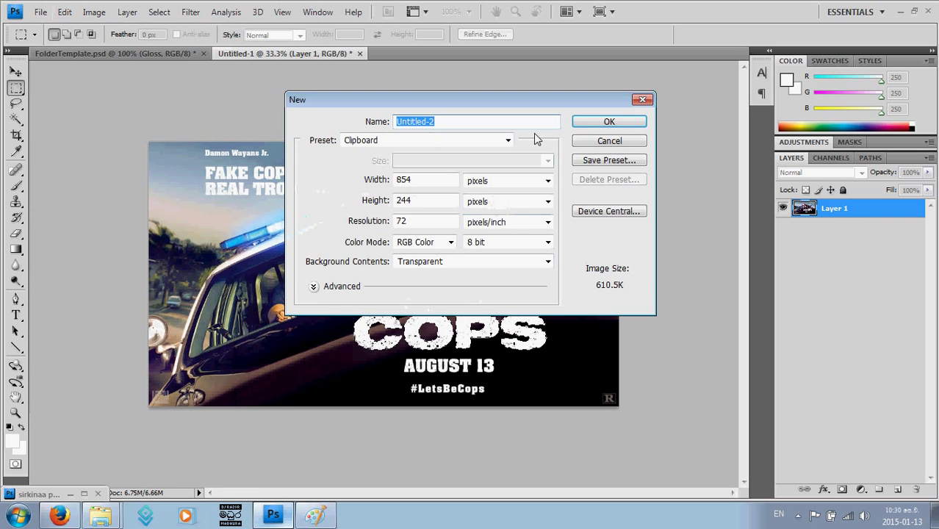
{"action": "left_click", "coordinate": [597, 124]}
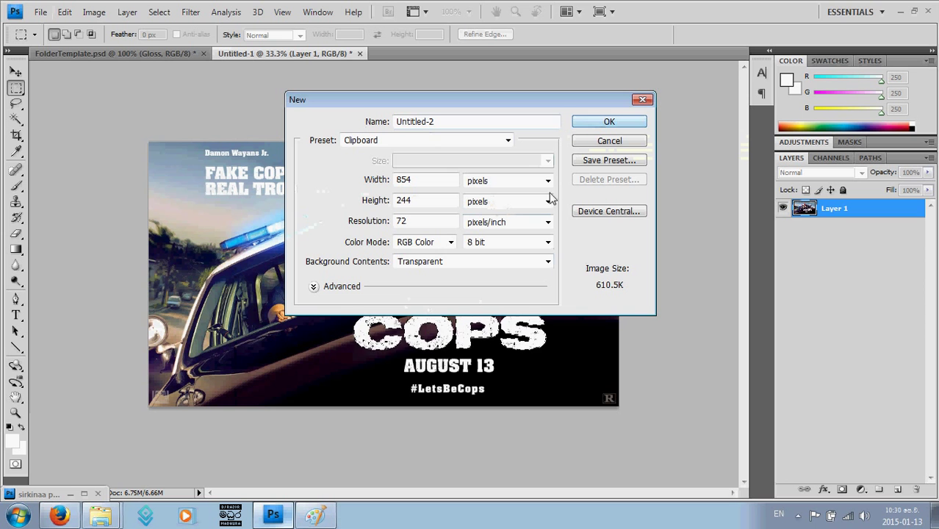
{"action": "left_click", "coordinate": [502, 262]}
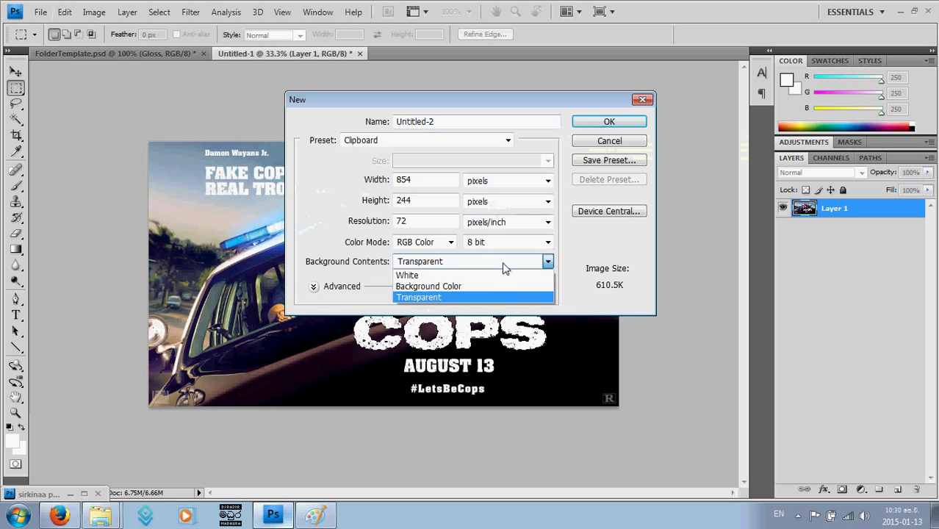
{"action": "left_click", "coordinate": [477, 296]}
{"action": "left_click", "coordinate": [609, 122]}
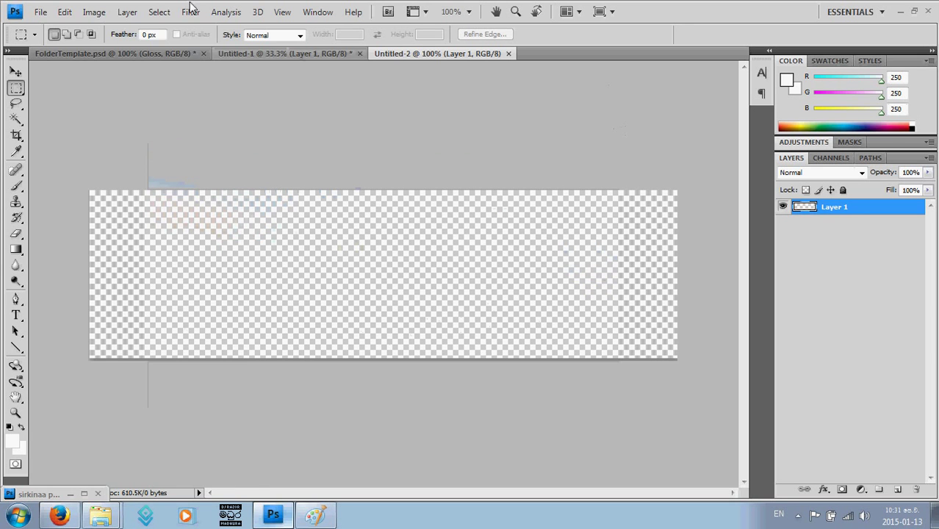
{"action": "left_click", "coordinate": [70, 13]}
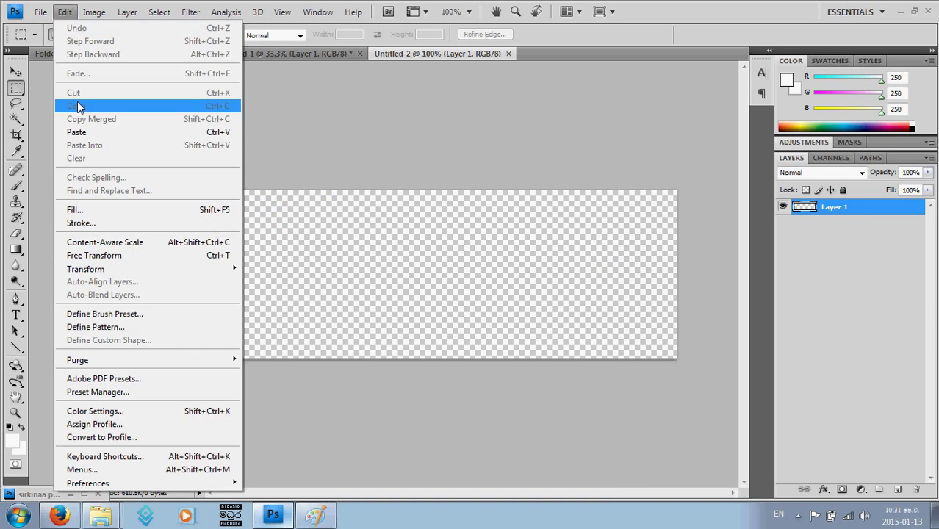
{"action": "left_click", "coordinate": [79, 132]}
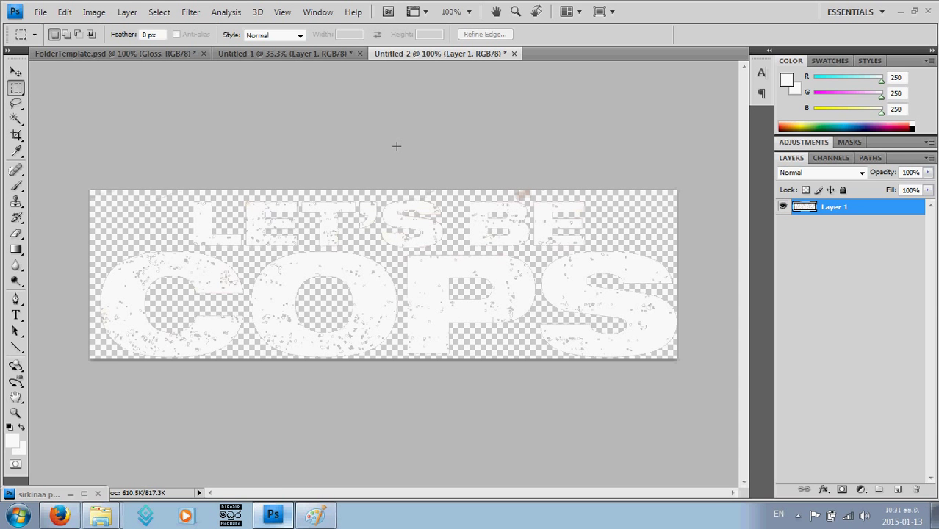
{"action": "left_click", "coordinate": [149, 53]}
{"action": "left_click_drag", "start_coordinate": [248, 156], "coordinate": [332, 176]}
{"action": "left_click", "coordinate": [385, 179]}
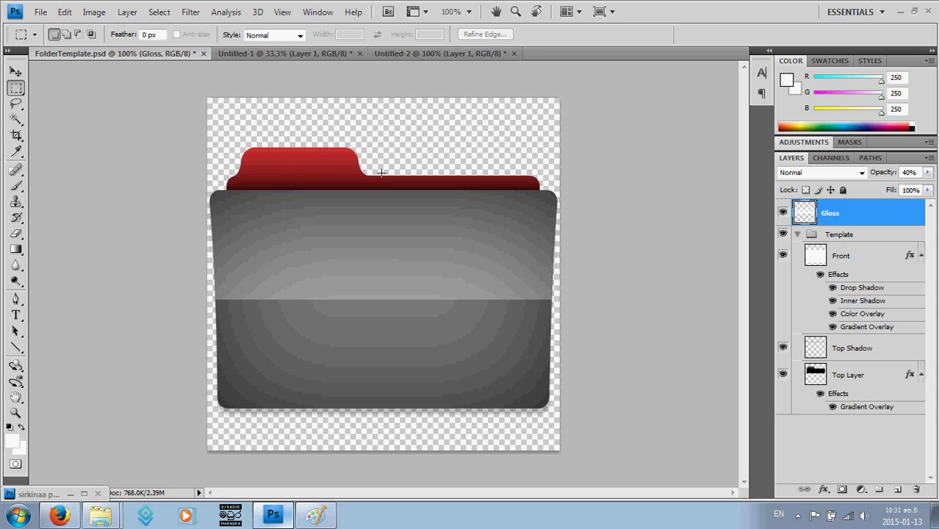
{"action": "left_click", "coordinate": [432, 53]}
Step: Resize the title image to a width of 150 pixels with Constrain Proportions enabled
{"action": "left_click", "coordinate": [151, 13]}
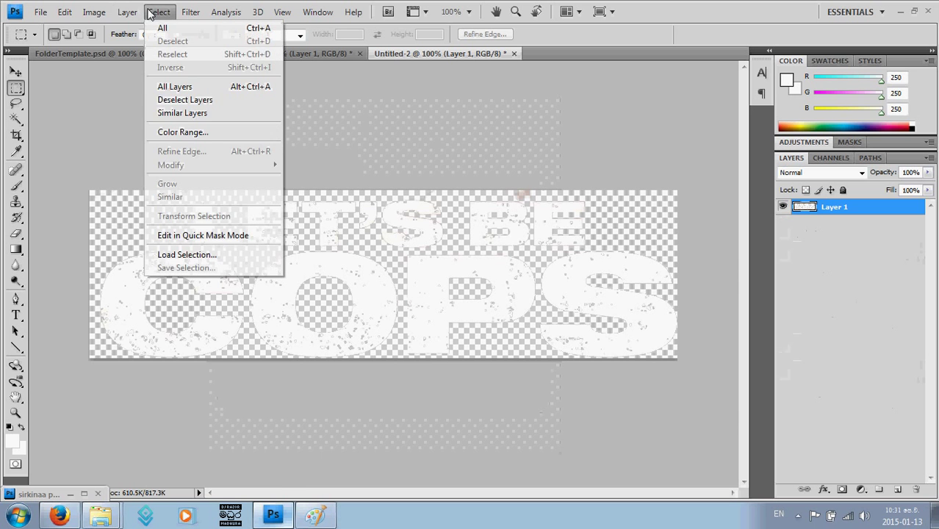
{"action": "mouse_move", "coordinate": [96, 13]}
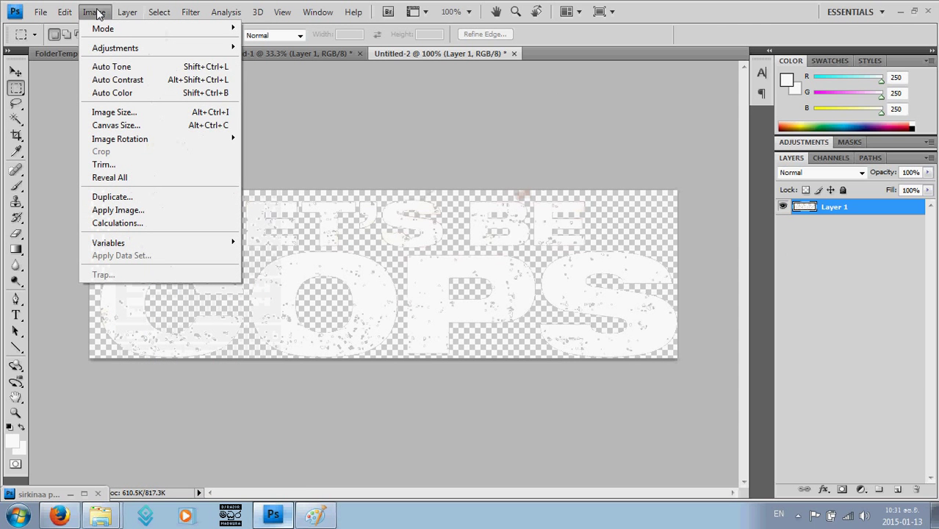
{"action": "left_click", "coordinate": [110, 114]}
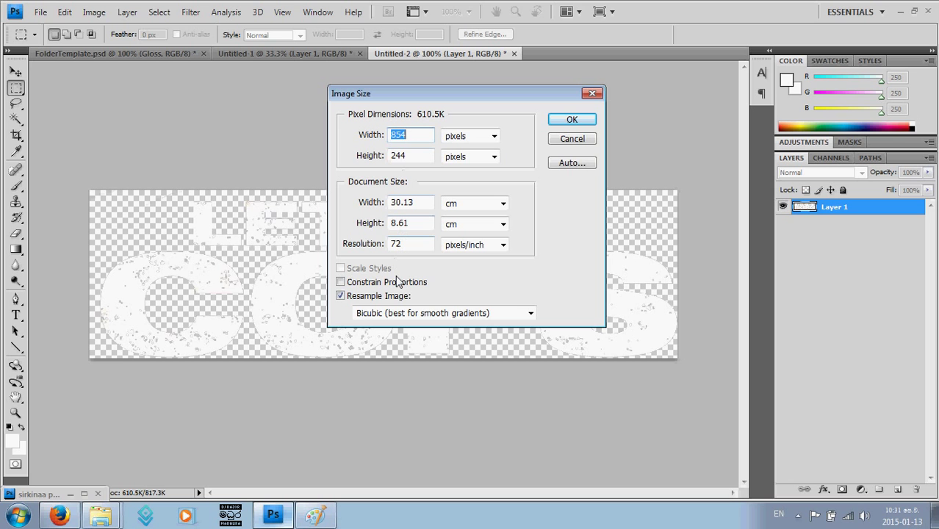
{"action": "left_click", "coordinate": [341, 284]}
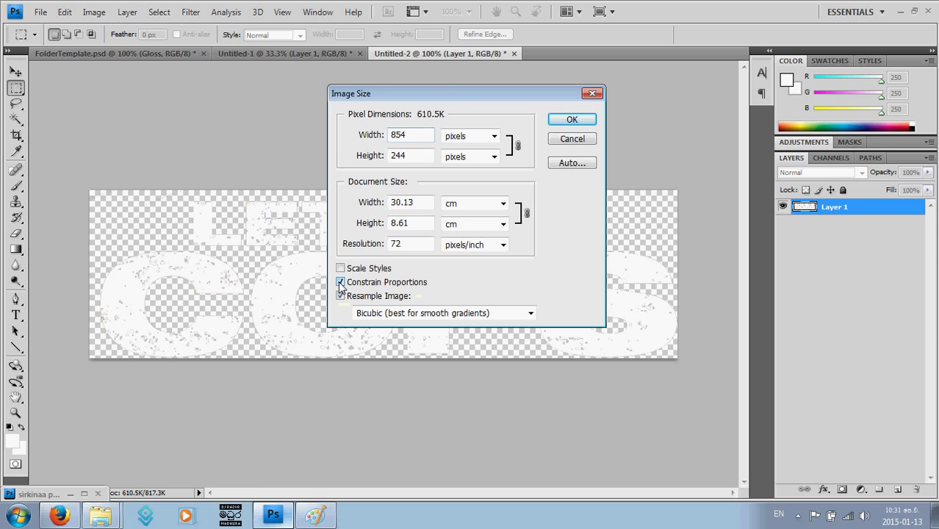
{"action": "left_click_drag", "start_coordinate": [425, 135], "coordinate": [377, 137]}
{"action": "type", "text": "150"}
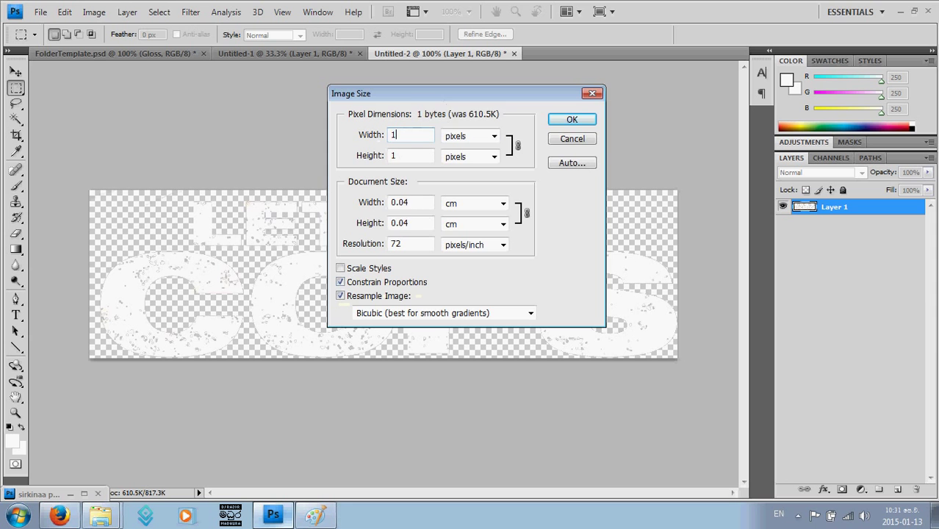
{"action": "left_click", "coordinate": [572, 119]}
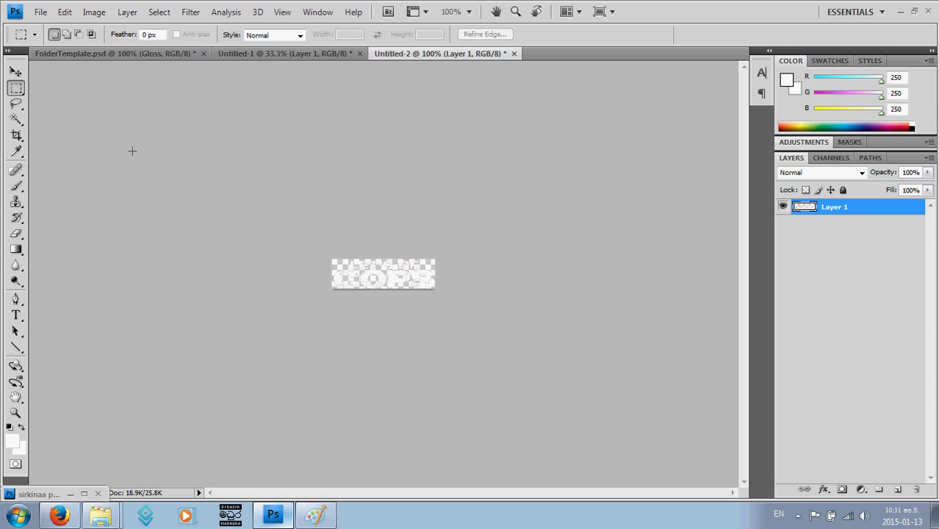
Step: Move the resized title into the FolderTemplate.psd document and position it on the folder's red tab
{"action": "left_click", "coordinate": [16, 72]}
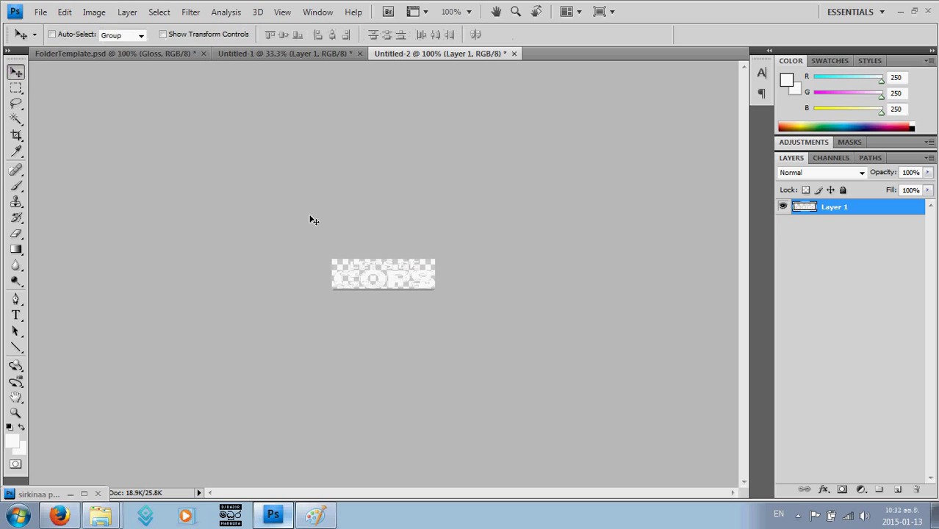
{"action": "left_click", "coordinate": [16, 88]}
{"action": "left_click", "coordinate": [400, 194]}
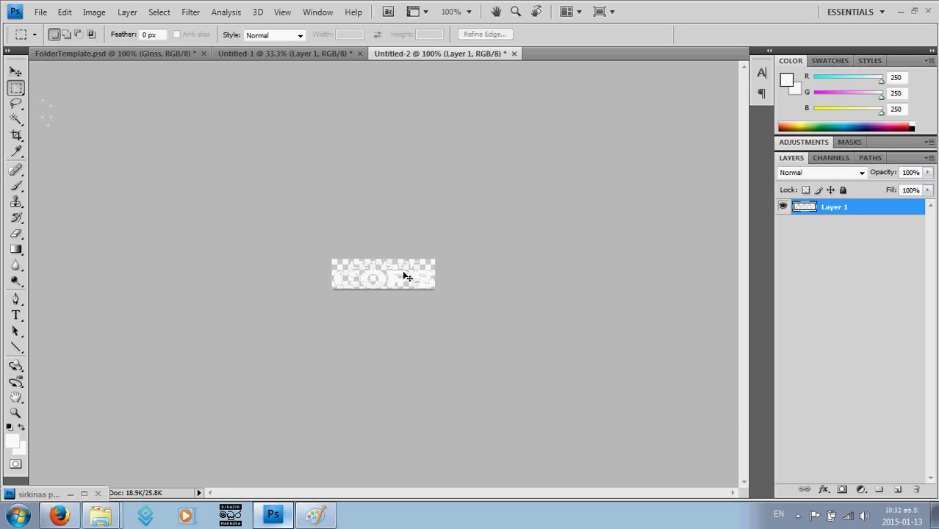
{"action": "left_click_drag", "start_coordinate": [404, 272], "coordinate": [349, 259]}
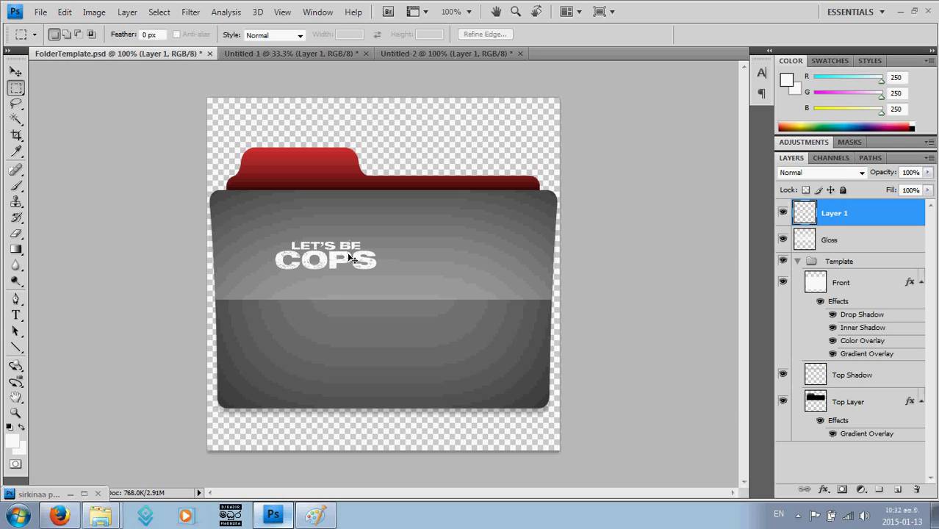
{"action": "left_click_drag", "start_coordinate": [352, 260], "coordinate": [323, 167]}
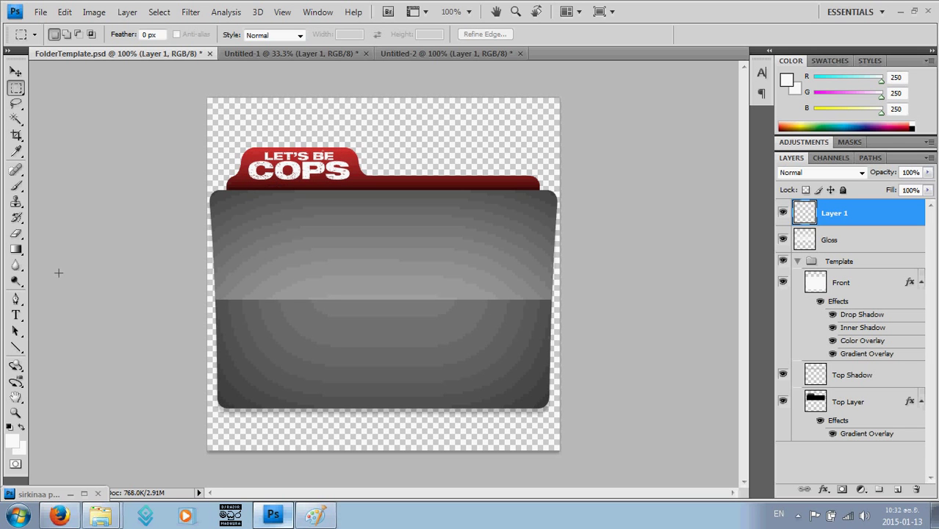
Step: Erase the stray marks beside the word BE in the title on Layer 1, using a 9 px Eraser brush at 100% hardness
{"action": "left_click", "coordinate": [16, 234]}
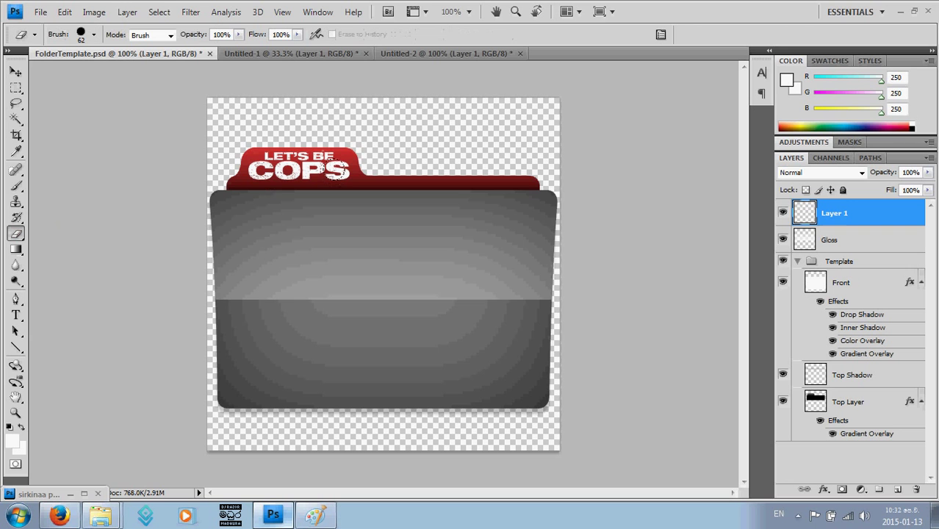
{"action": "right_click", "coordinate": [378, 159]}
{"action": "left_click", "coordinate": [507, 268]}
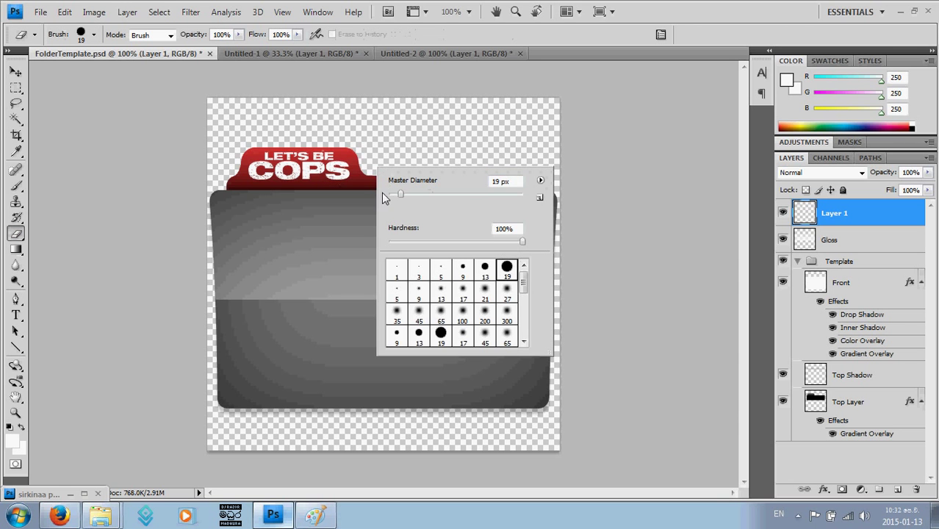
{"action": "left_click", "coordinate": [393, 196]}
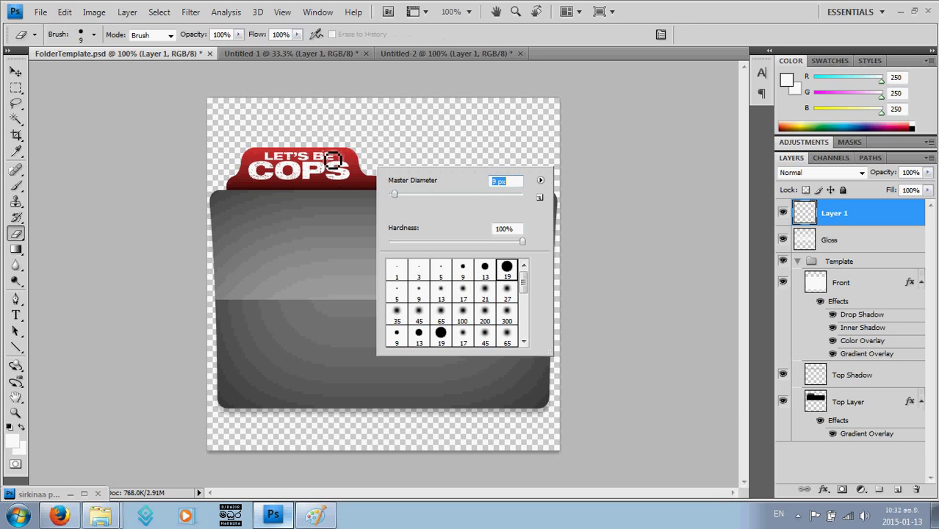
{"action": "left_click", "coordinate": [332, 159]}
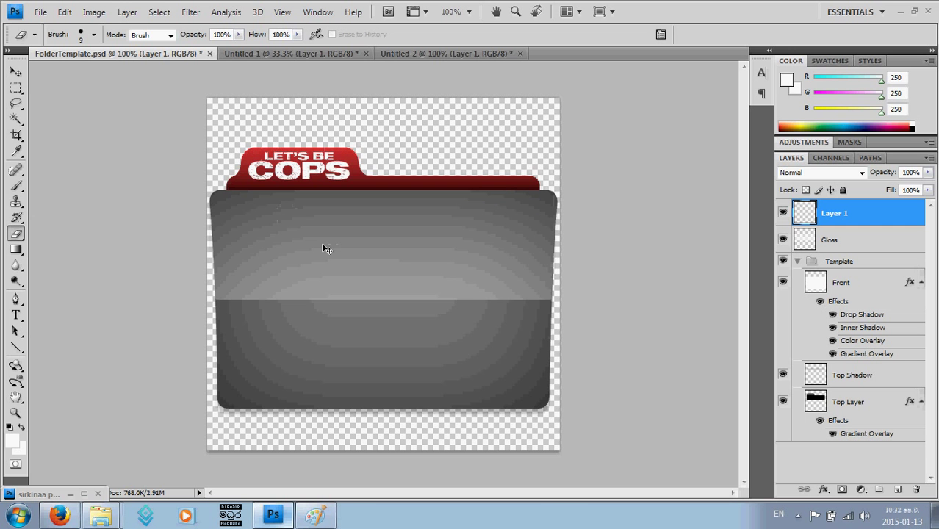
{"action": "key", "text": "alt+Tab"}
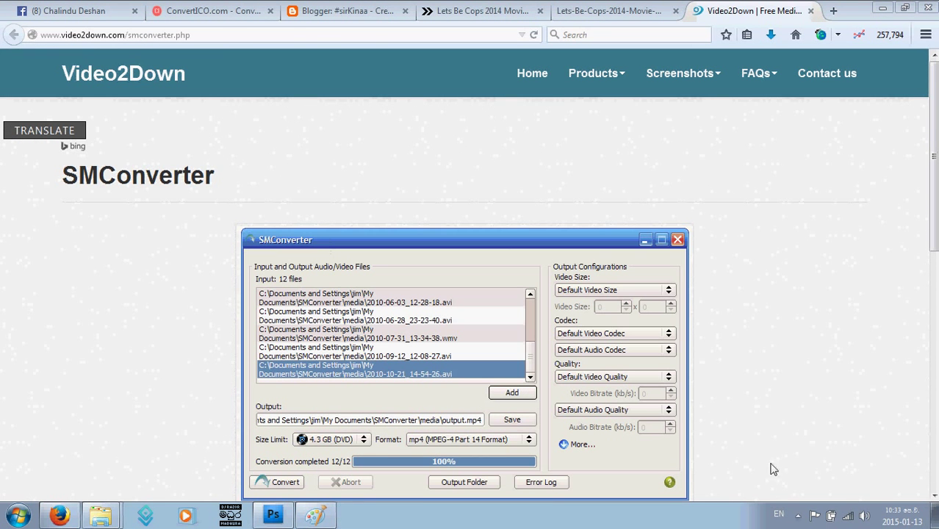
{"action": "left_click", "coordinate": [798, 516]}
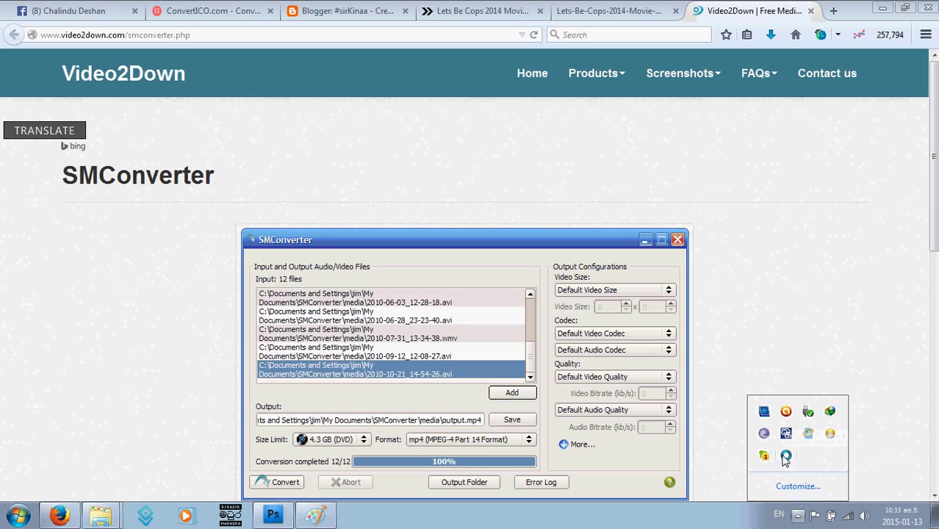